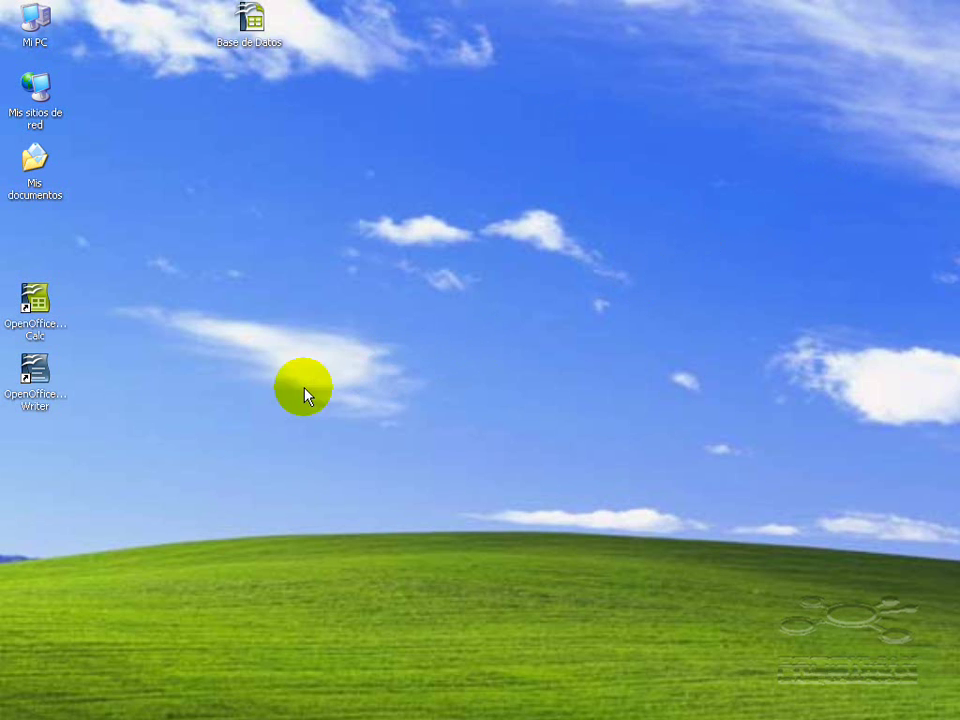
# Step: Start OpenOffice.org Writer with a blank document and show the data sources view
pyautogui.click(35, 375)
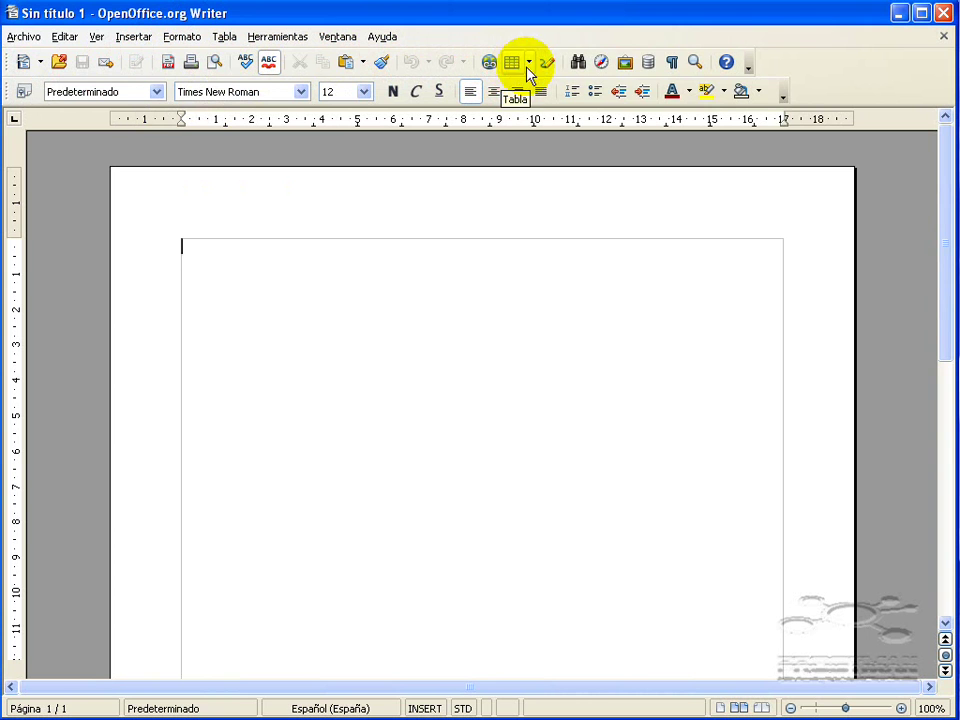
pyautogui.click(649, 64)
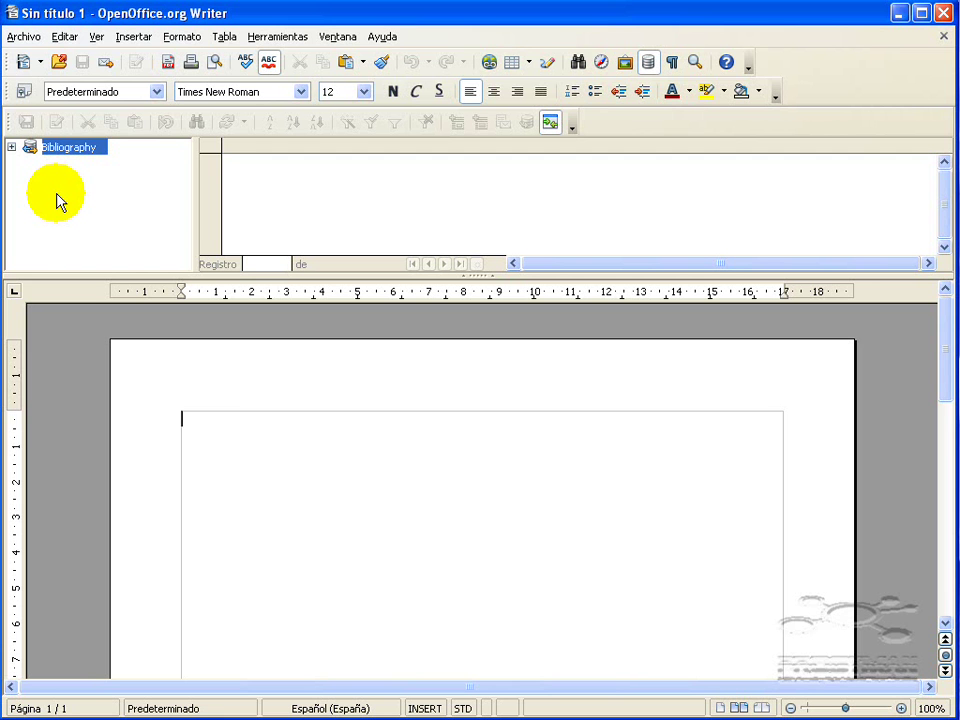
# Step: Add the Base de Datos spreadsheet from the desktop as a database file through the database options for other fields
pyautogui.click(135, 38)
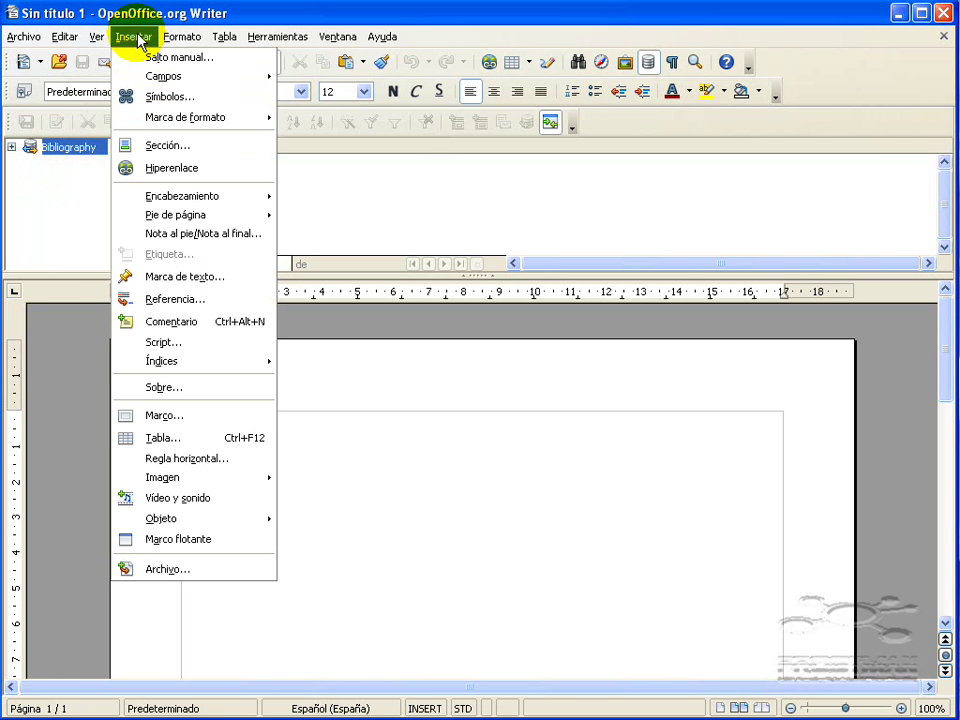
pyautogui.moveTo(145, 78)
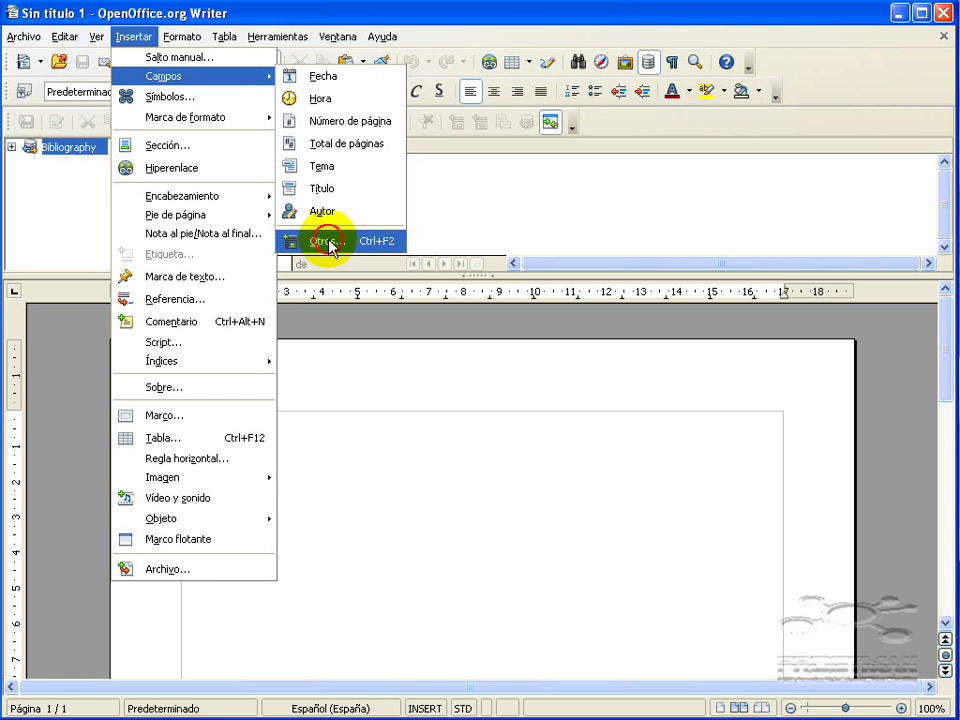
pyautogui.click(330, 242)
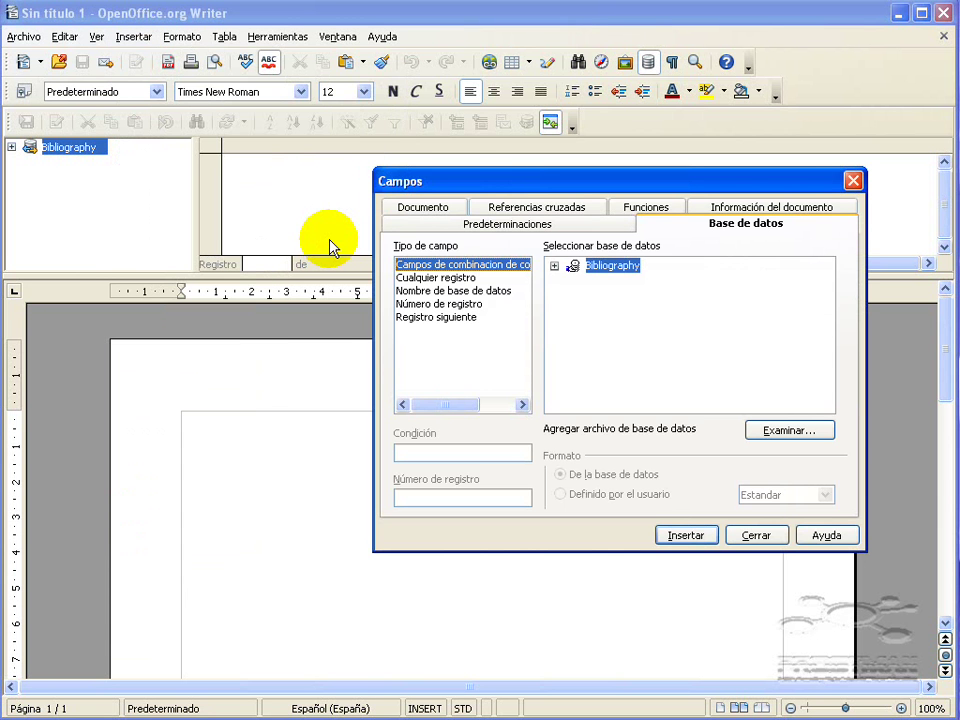
pyautogui.moveTo(504, 184); pyautogui.dragTo(414, 184)
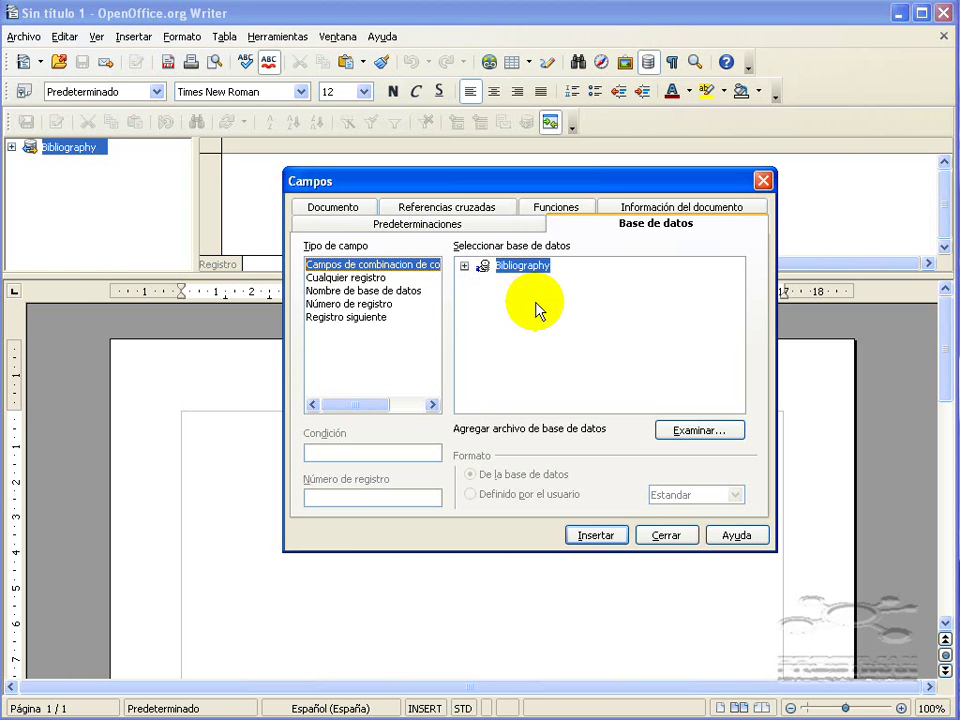
pyautogui.click(689, 430)
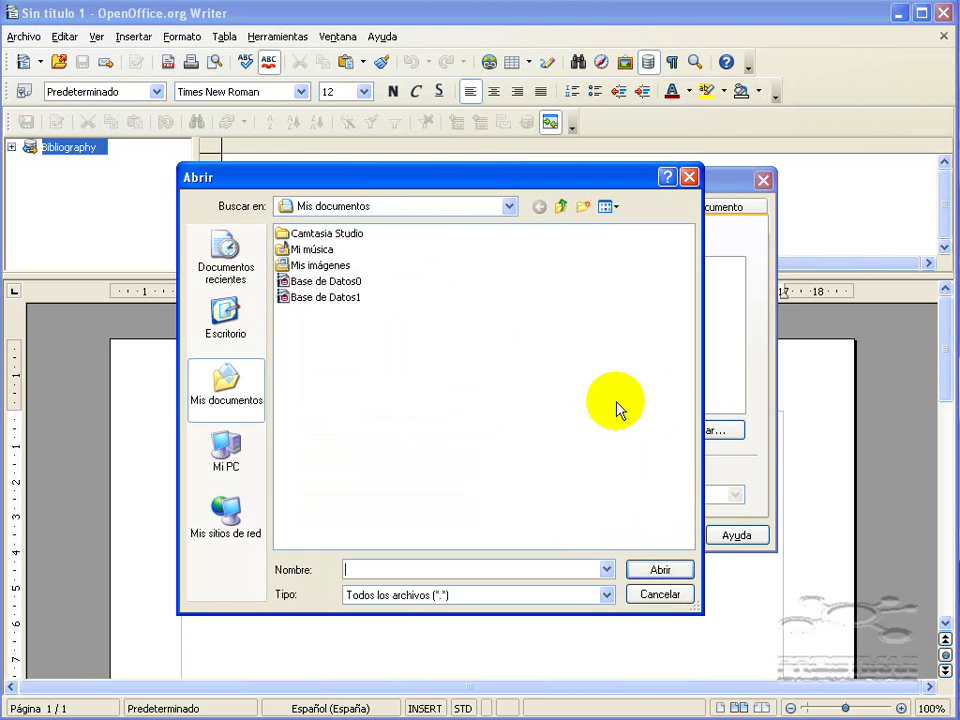
pyautogui.click(216, 322)
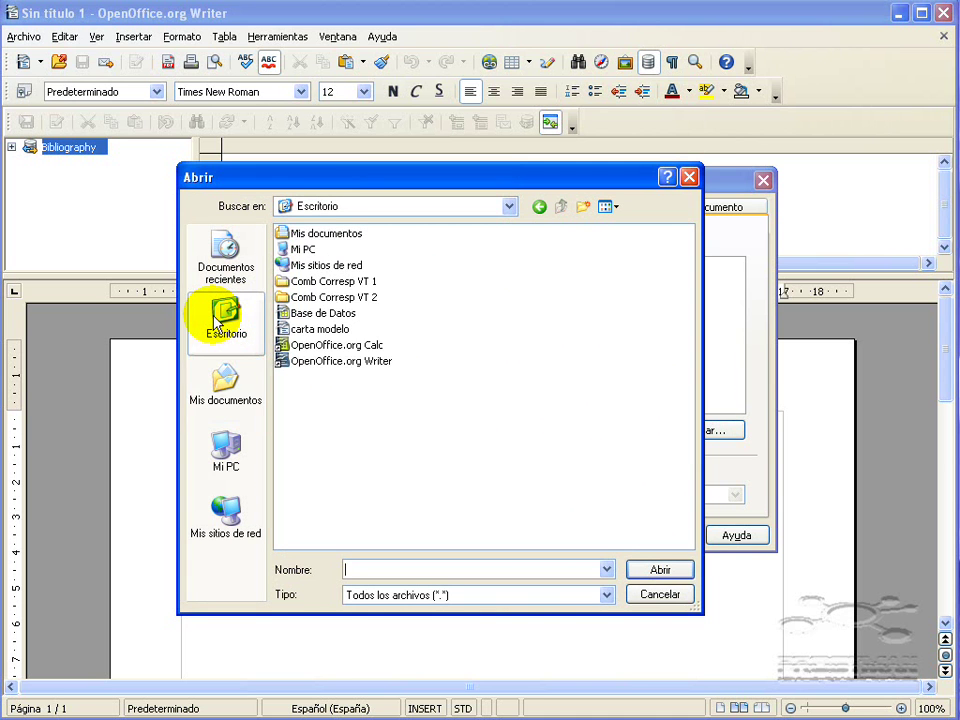
pyautogui.click(309, 318)
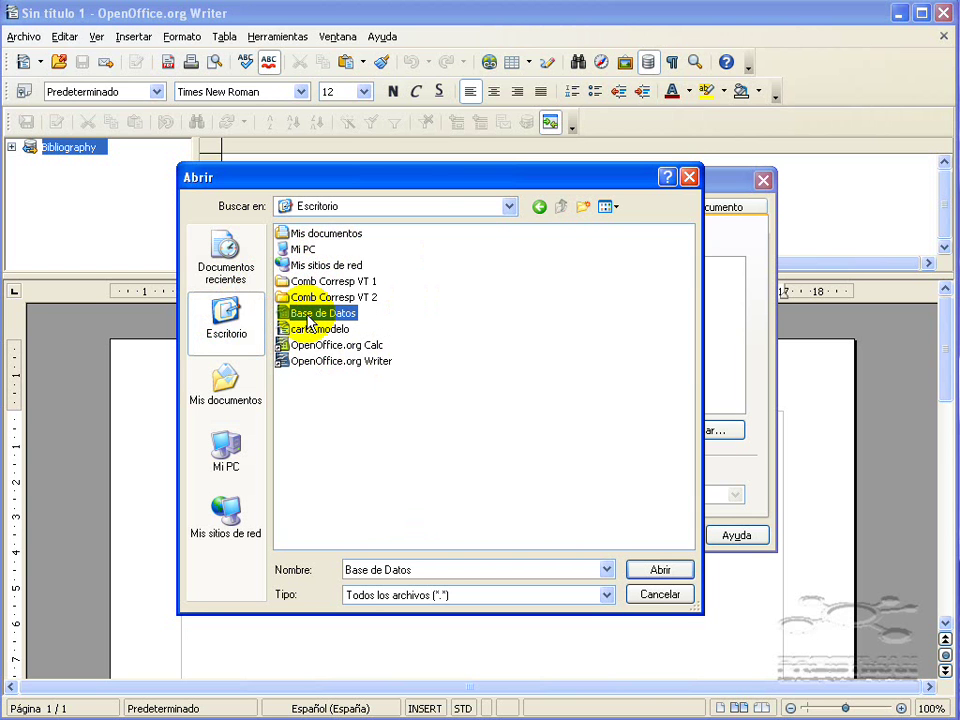
pyautogui.click(309, 318)
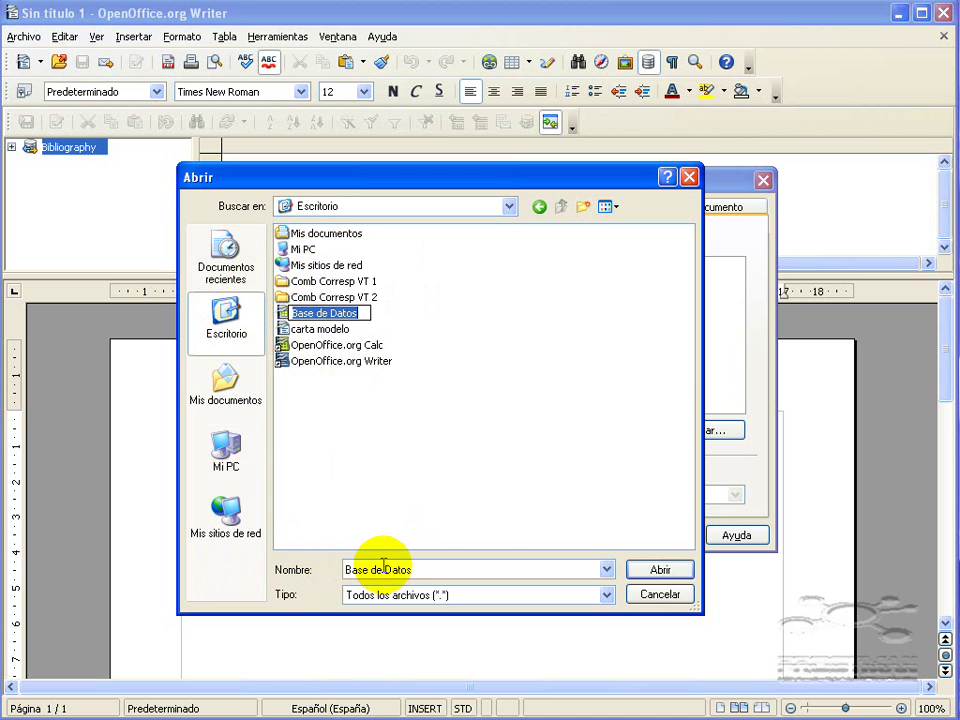
pyautogui.click(660, 572)
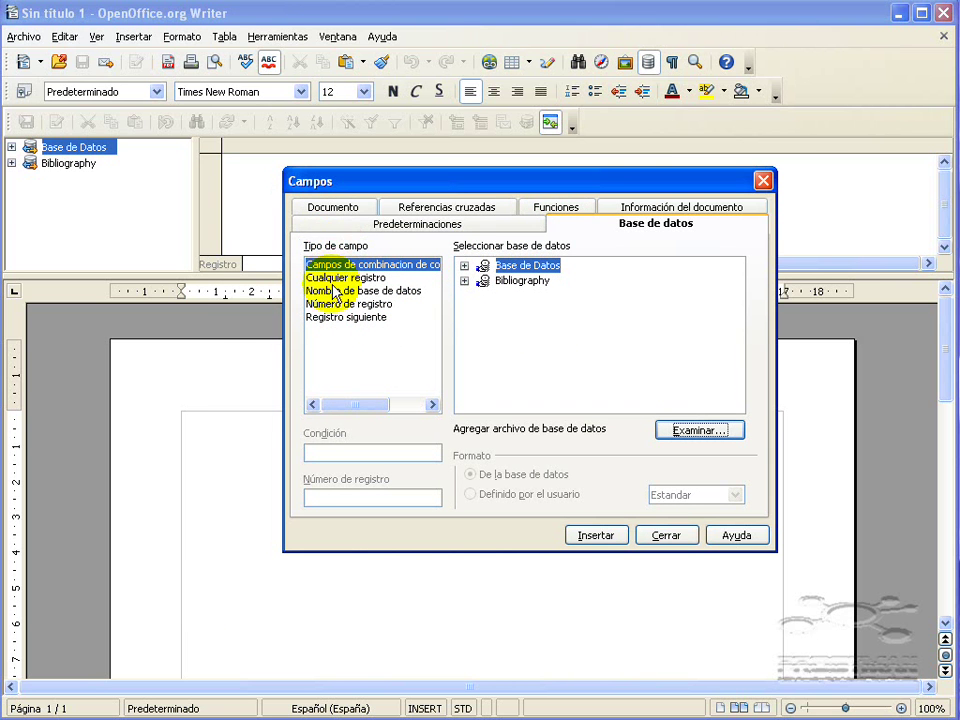
# Step: Look through the database field types, from next record to record number and database name, and return to the mail merge fields
pyautogui.click(334, 318)
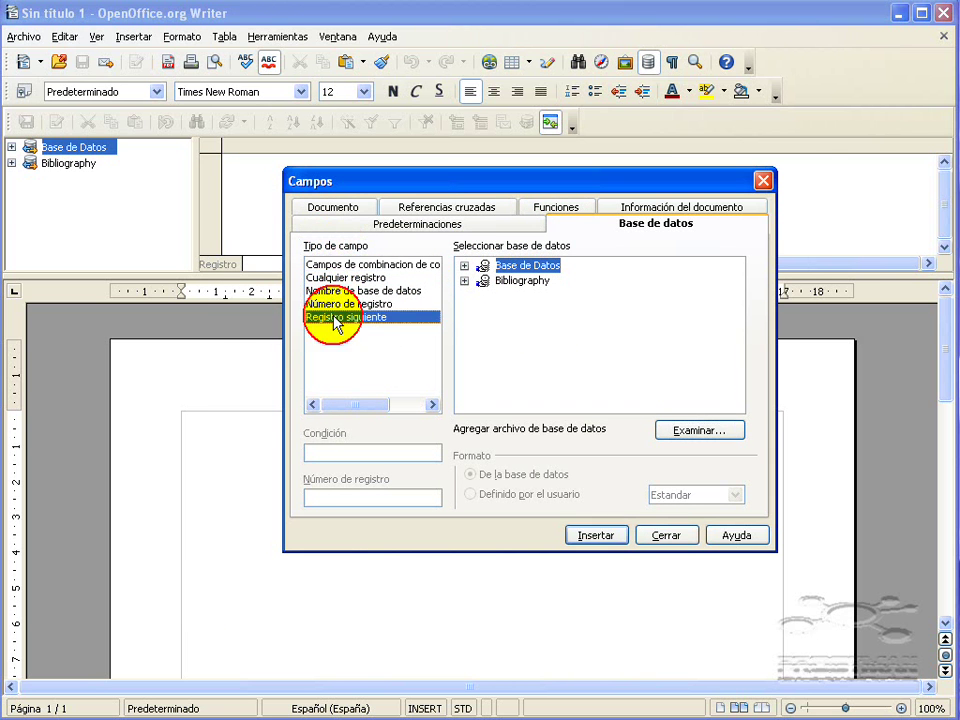
pyautogui.click(335, 305)
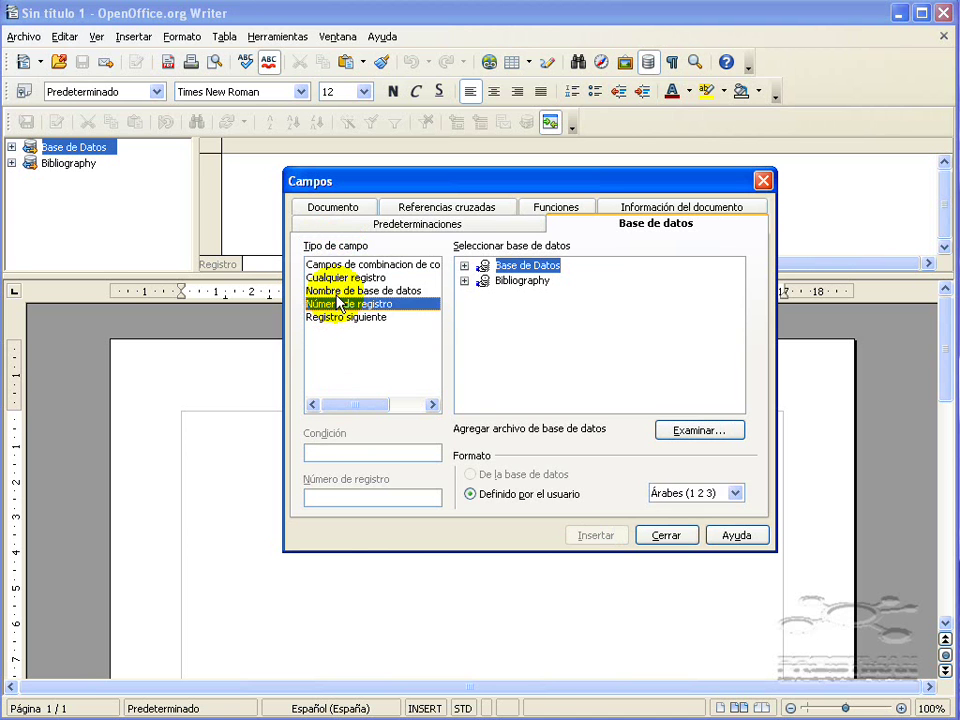
pyautogui.click(322, 291)
pyautogui.click(339, 268)
pyautogui.click(338, 277)
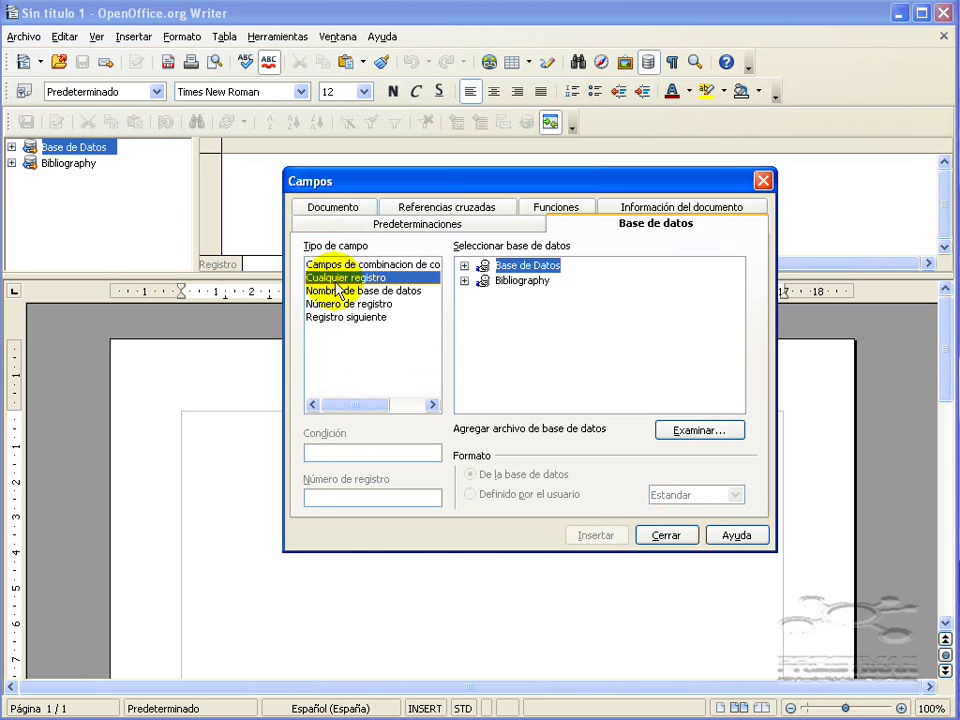
pyautogui.click(330, 265)
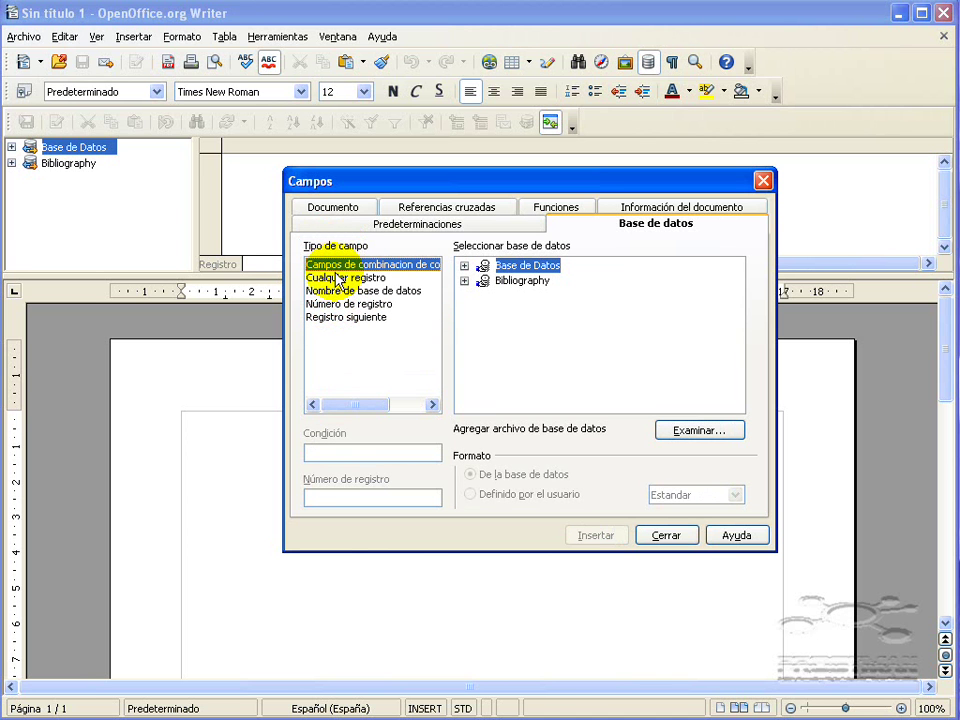
pyautogui.click(338, 278)
pyautogui.click(339, 291)
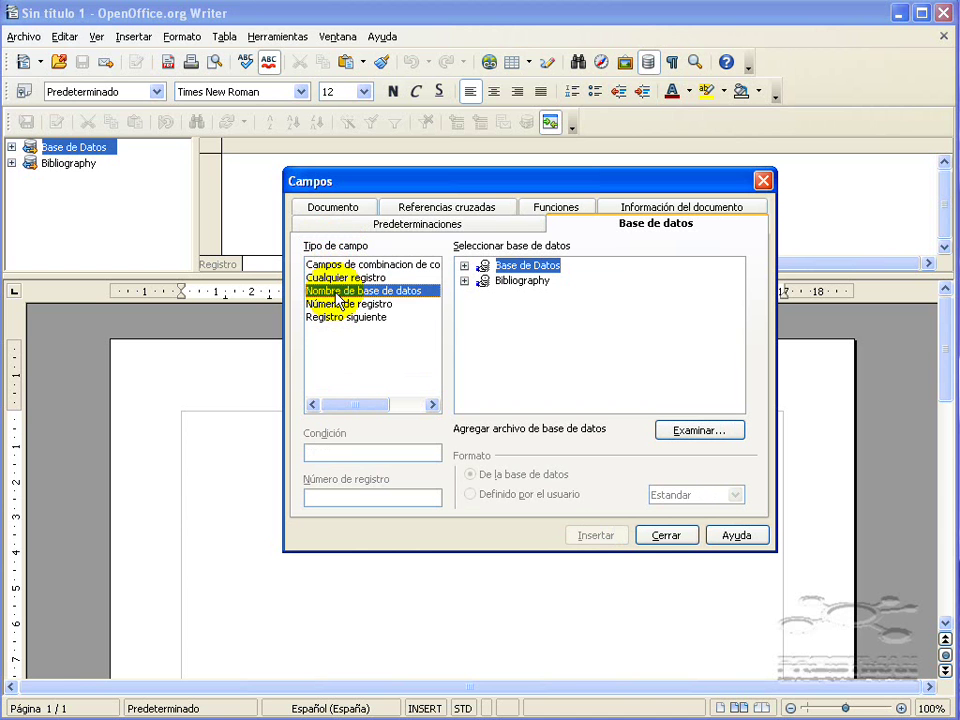
pyautogui.click(341, 304)
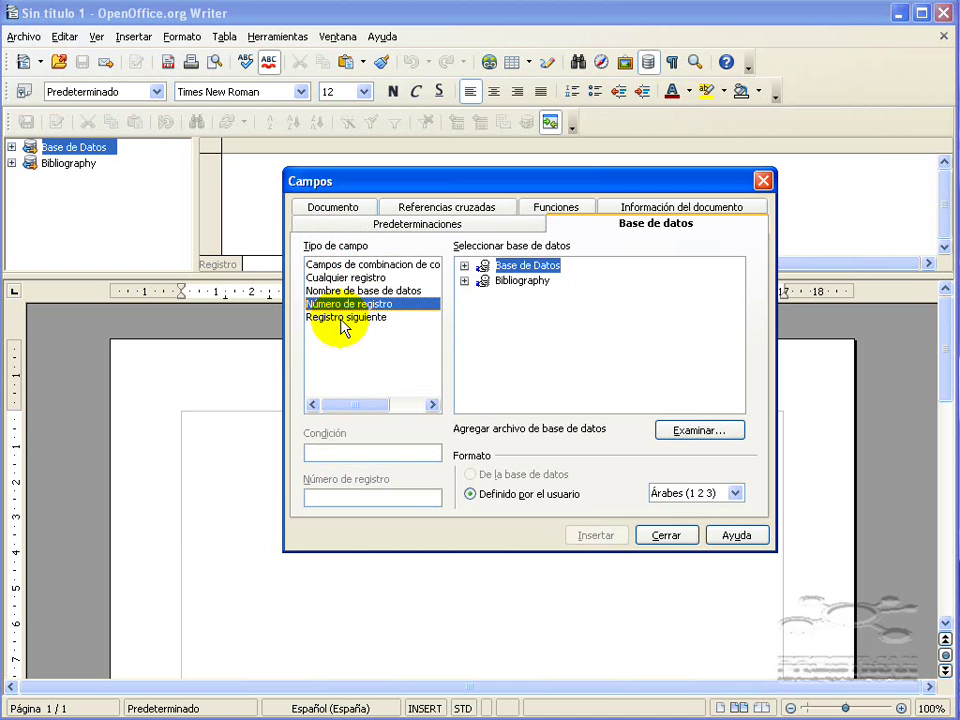
pyautogui.click(343, 318)
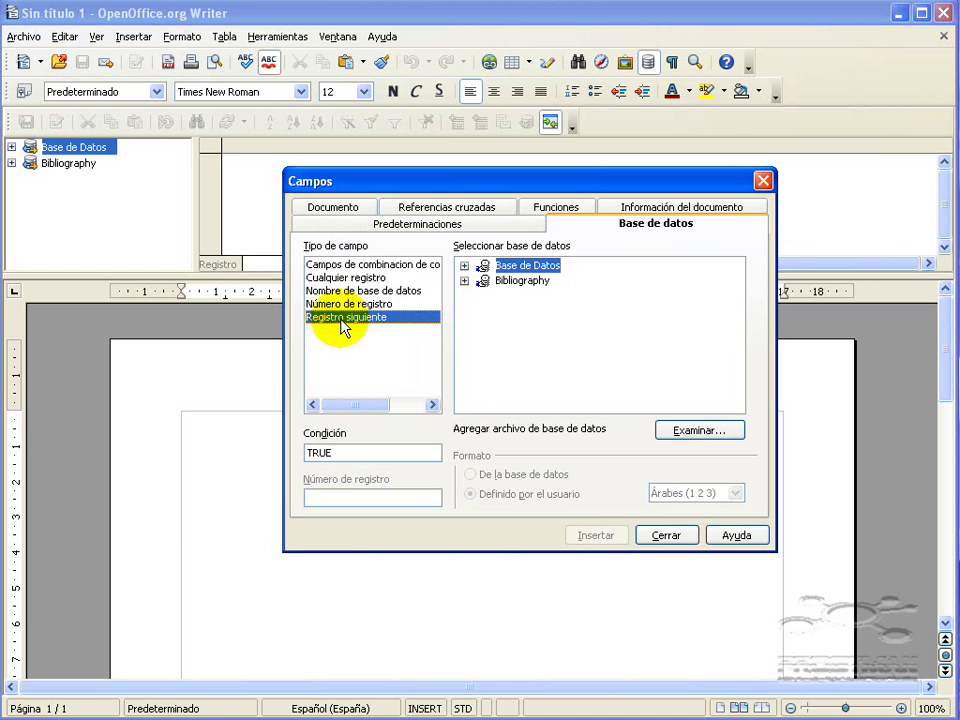
pyautogui.click(340, 266)
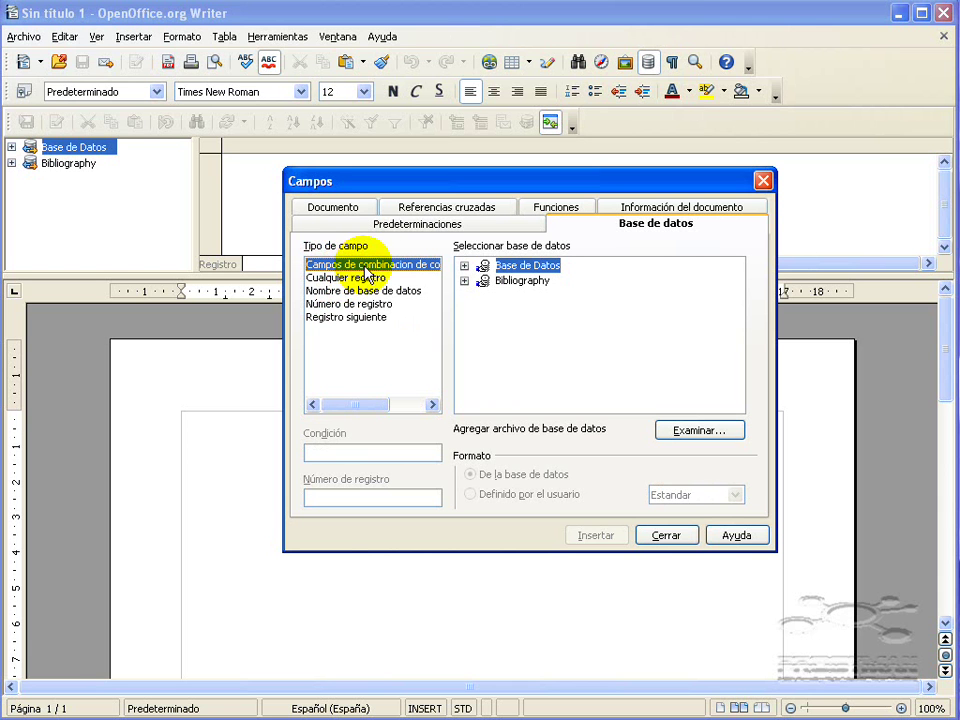
# Step: Expand Base de Datos and its Hoja1 table to view the available fields, and close the Campos dialog
pyautogui.click(464, 267)
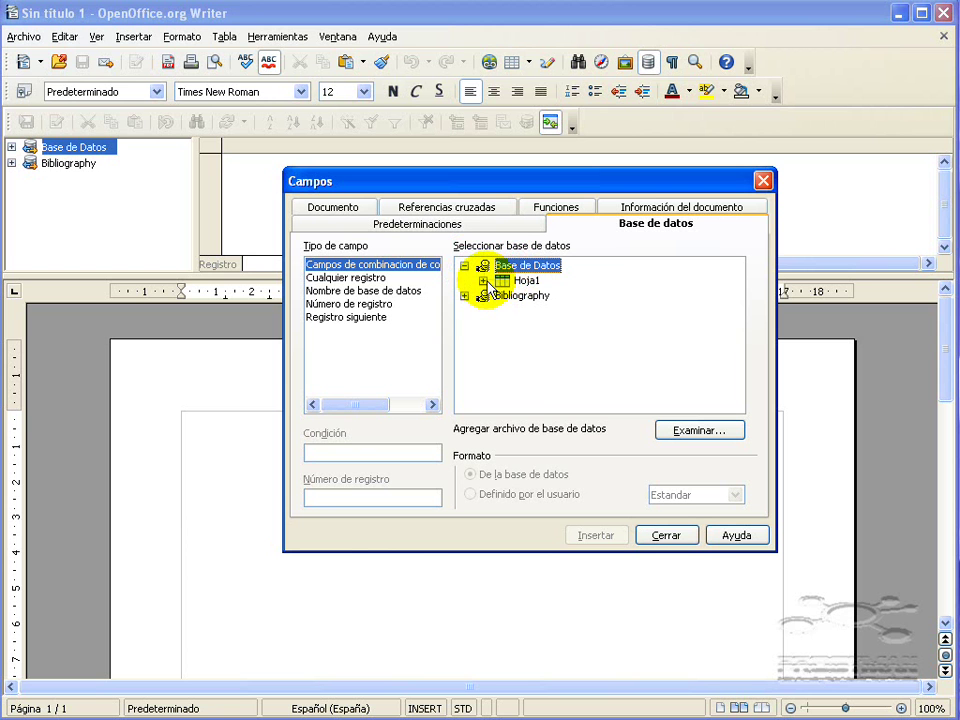
pyautogui.click(483, 282)
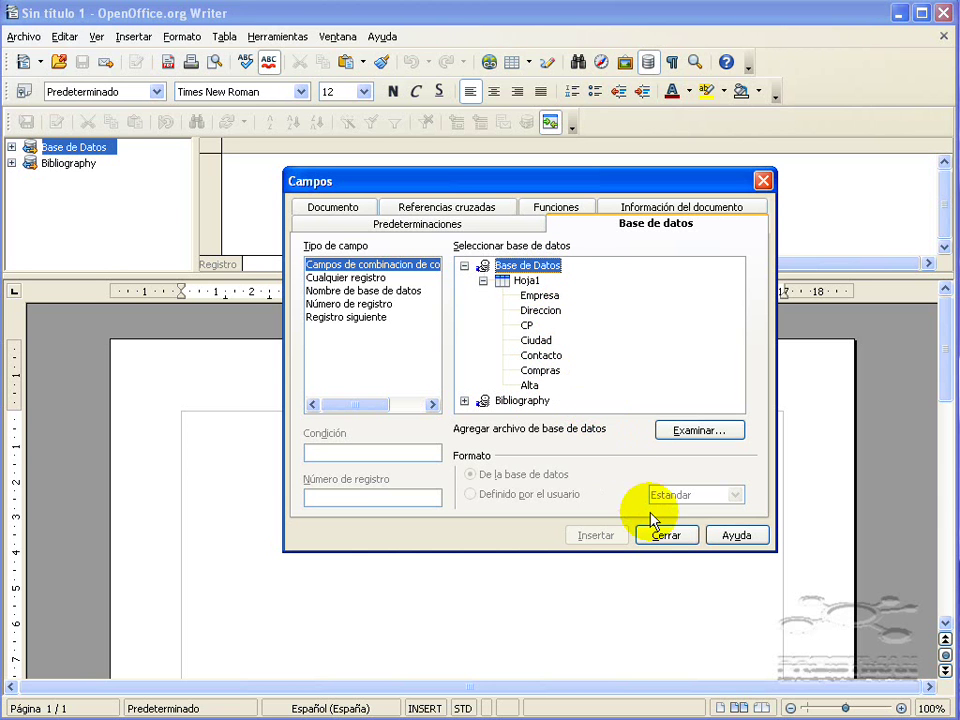
pyautogui.click(664, 535)
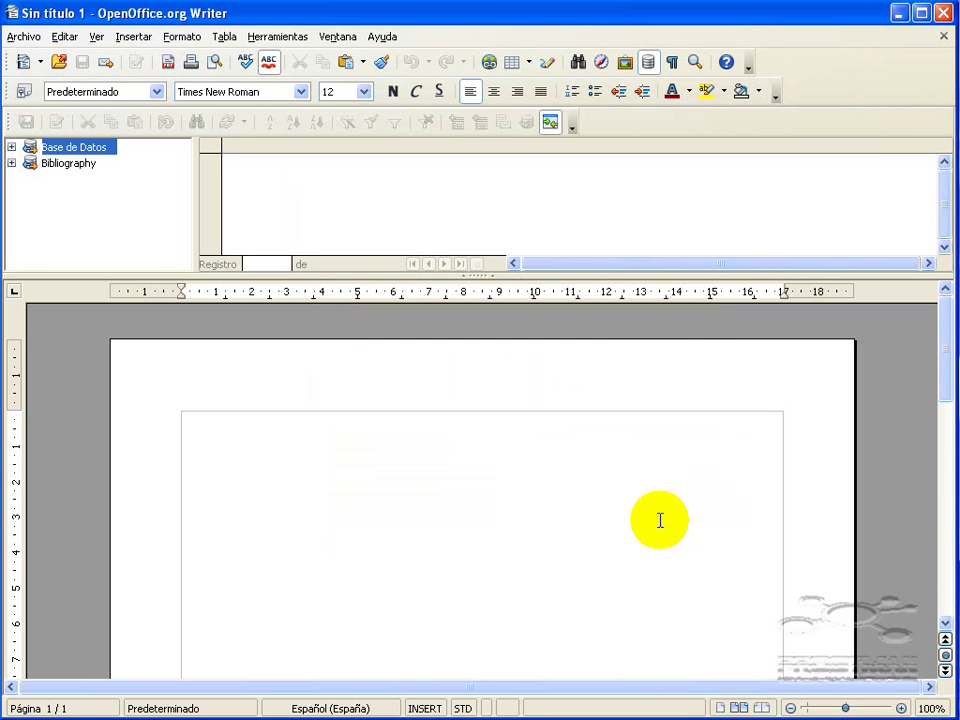
# Step: Hide the data sources view and close the blank Writer document
pyautogui.click(649, 64)
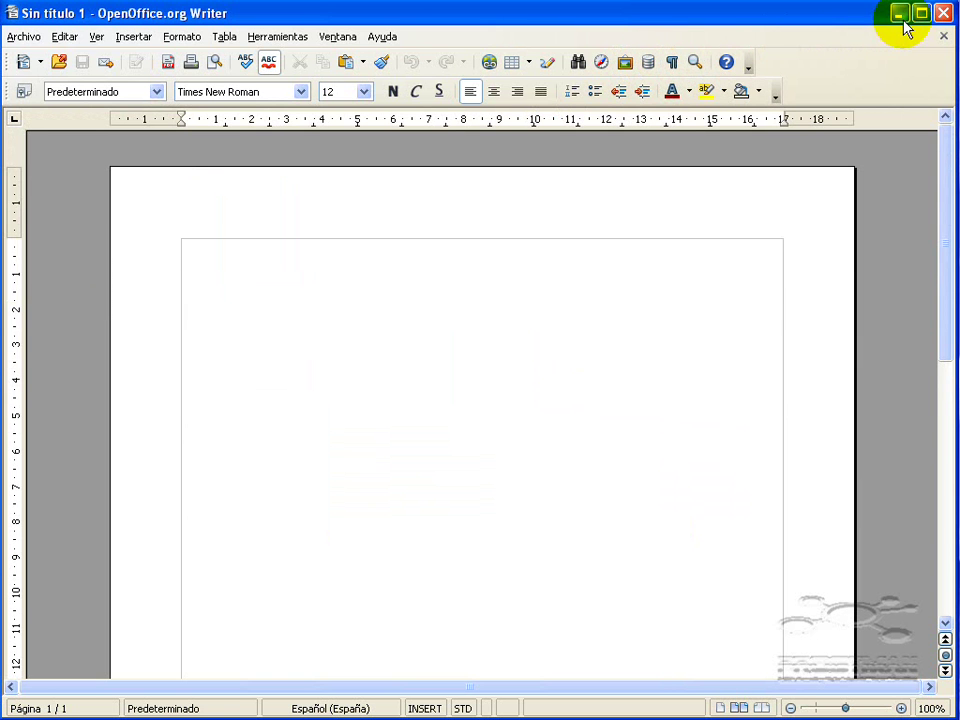
pyautogui.click(944, 13)
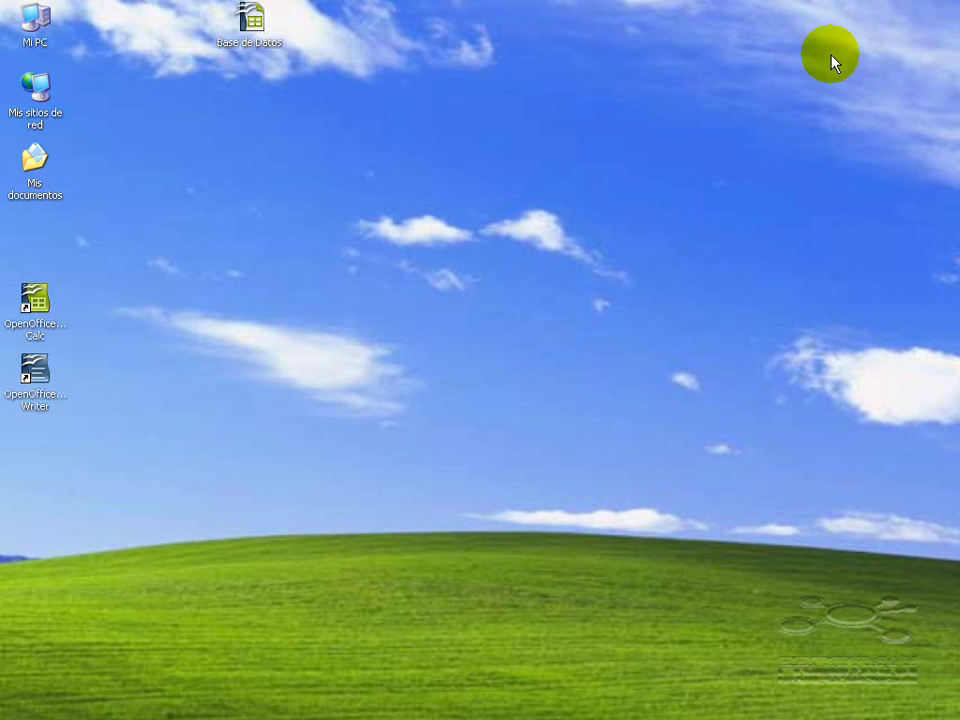
# Step: Reopen OpenOffice.org Writer and check the registered databases in the data sources view, hiding it again
pyautogui.click(42, 374)
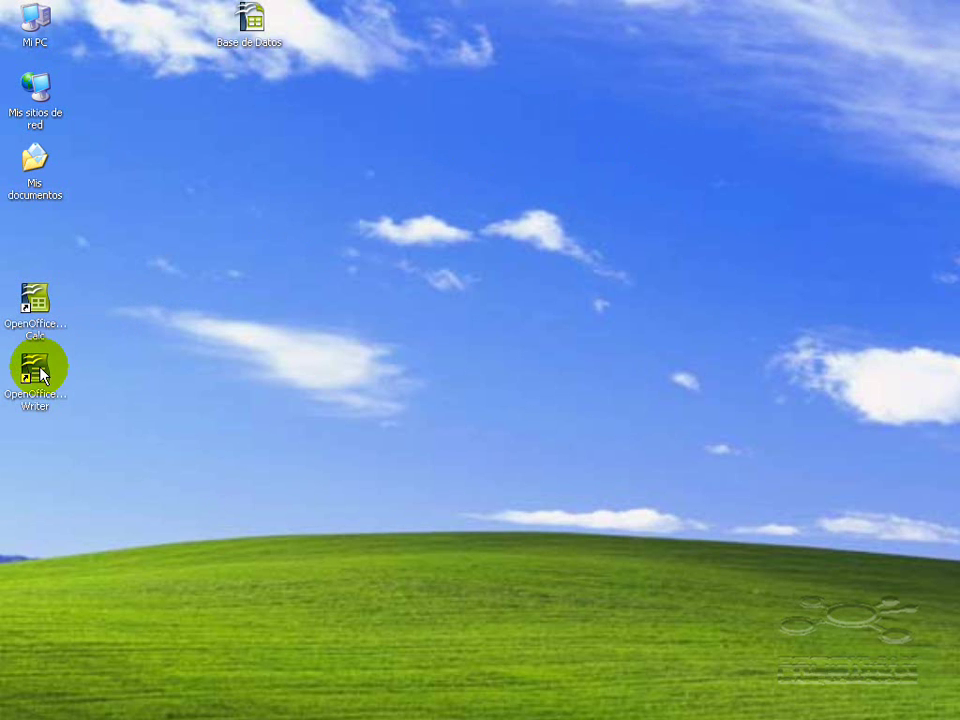
pyautogui.doubleClick(42, 374)
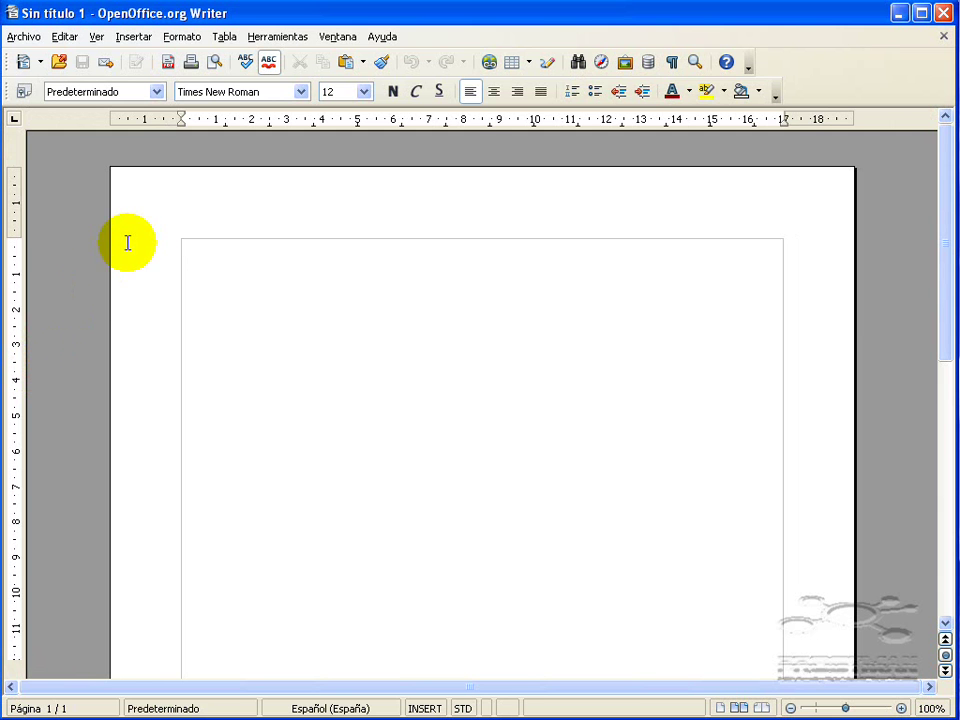
pyautogui.click(647, 63)
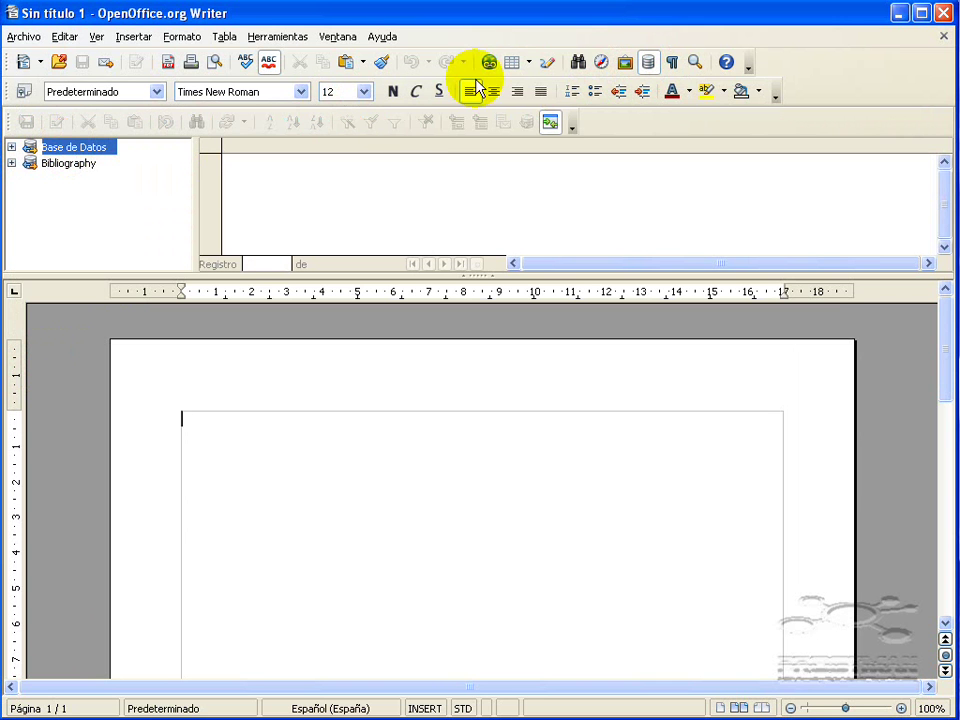
pyautogui.click(648, 63)
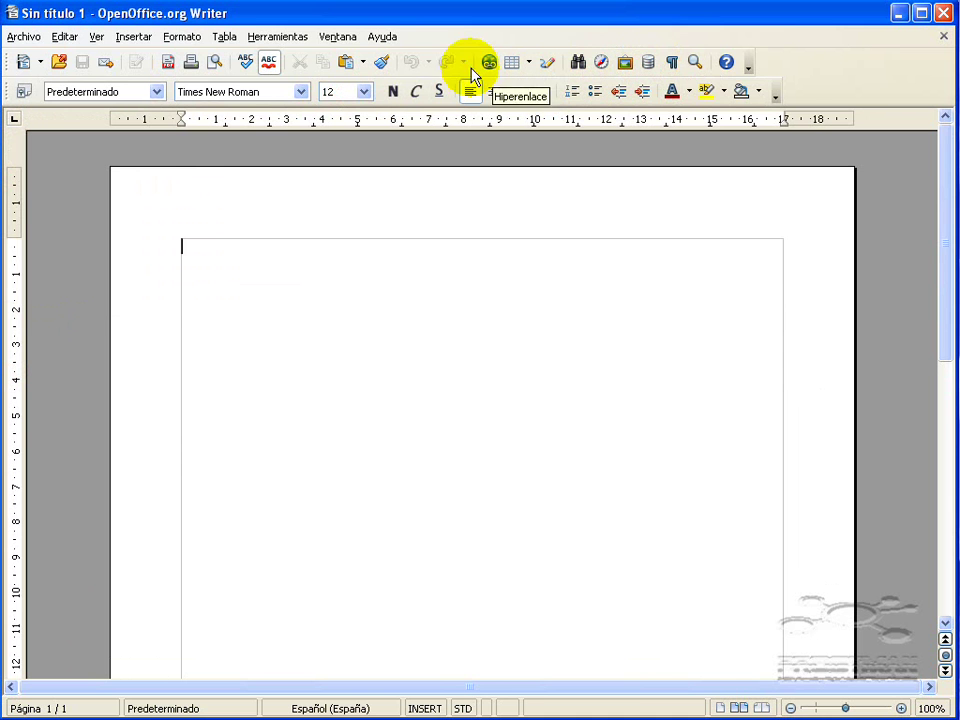
# Step: Examine the Hoja1 fields of Base de Datos among the insertable database fields, and close the dialog and Writer
pyautogui.click(140, 40)
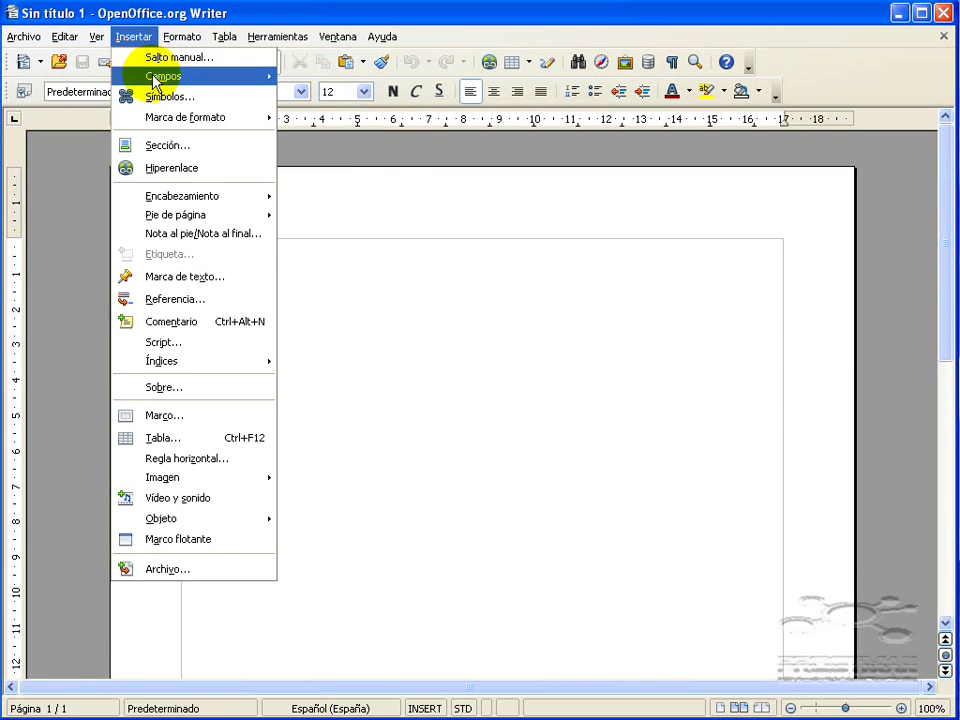
pyautogui.moveTo(155, 80)
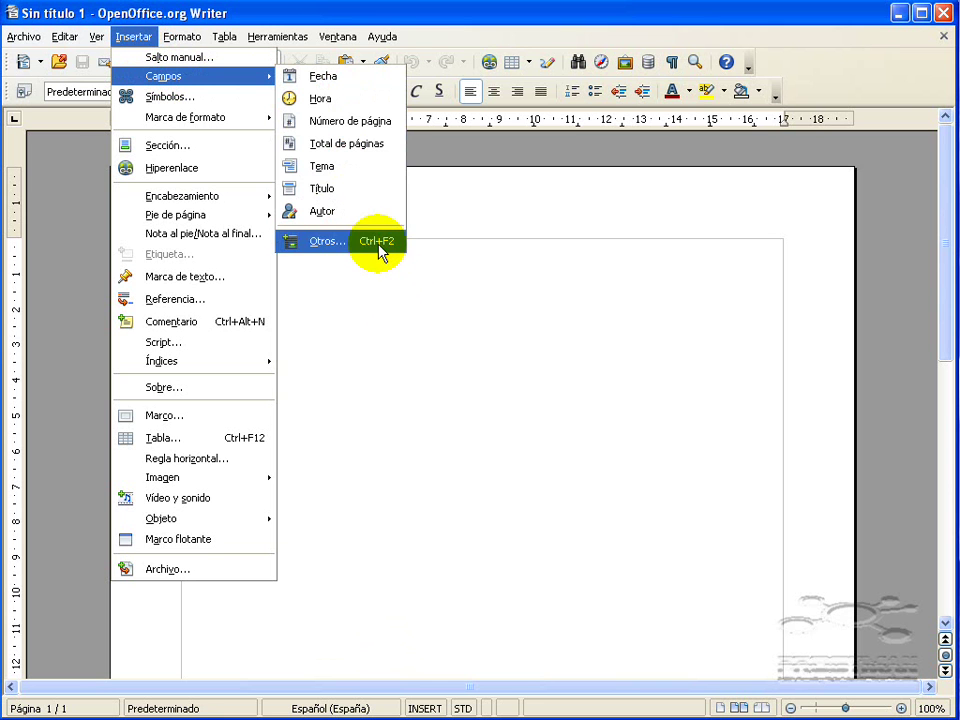
pyautogui.click(397, 289)
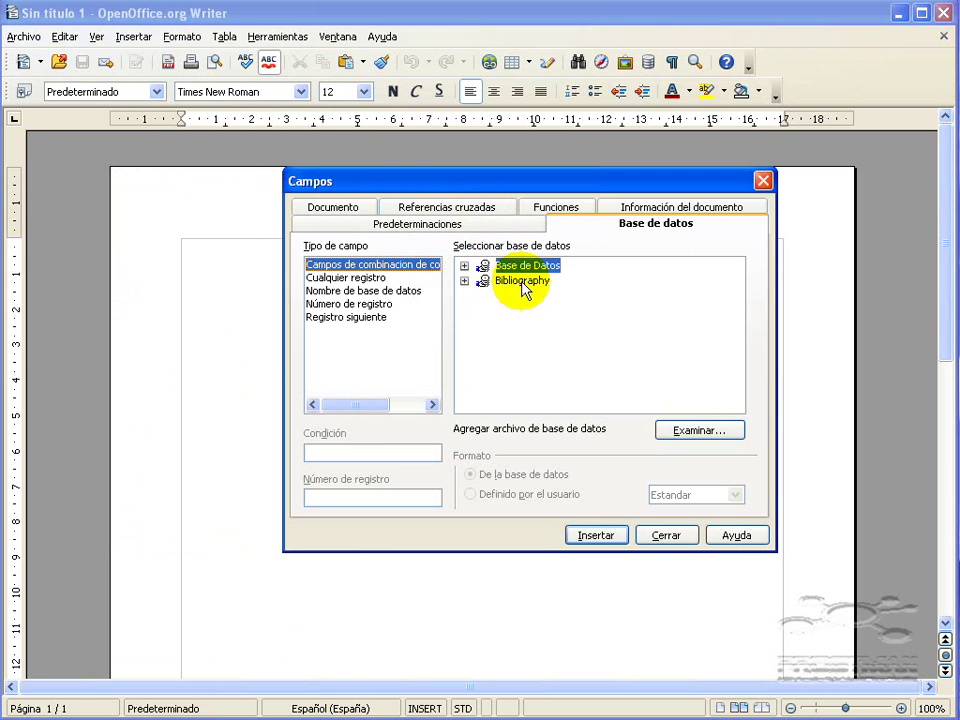
pyautogui.click(464, 266)
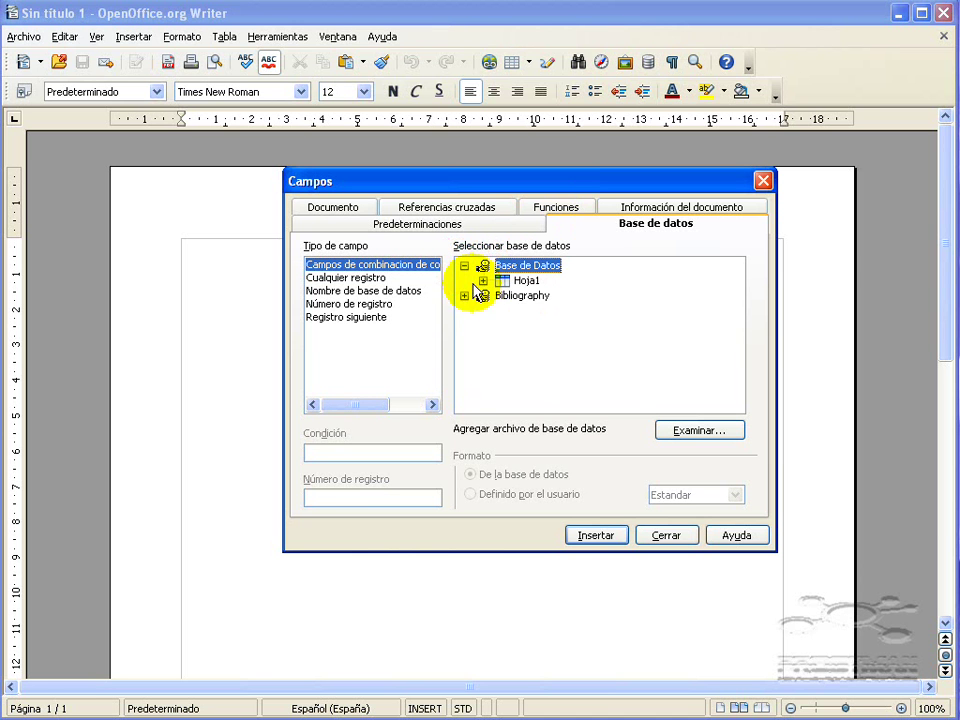
pyautogui.click(483, 282)
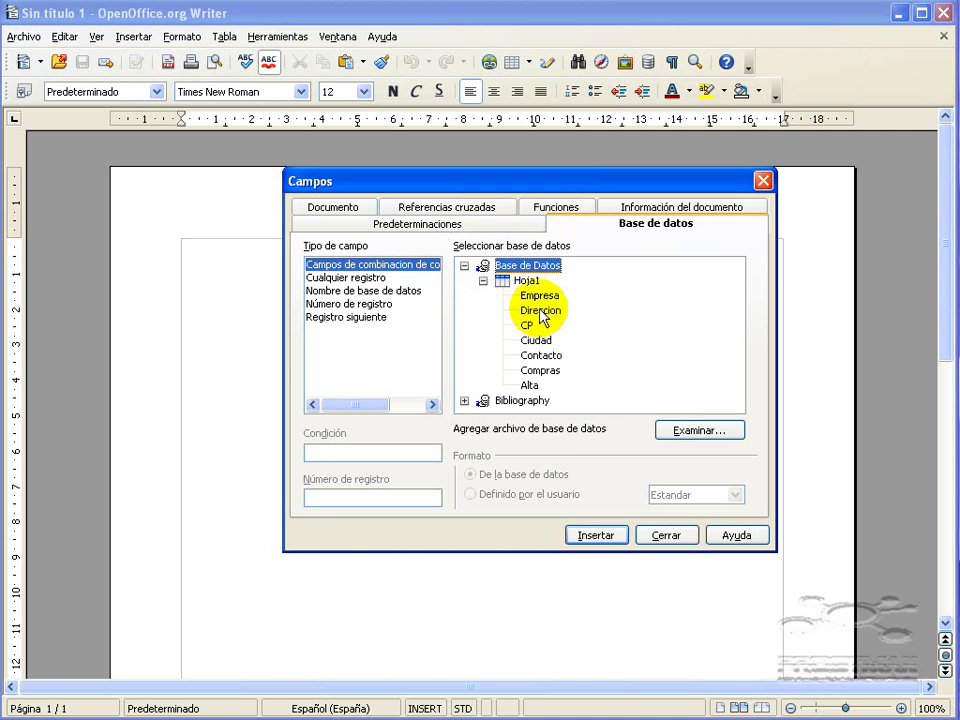
pyautogui.click(666, 536)
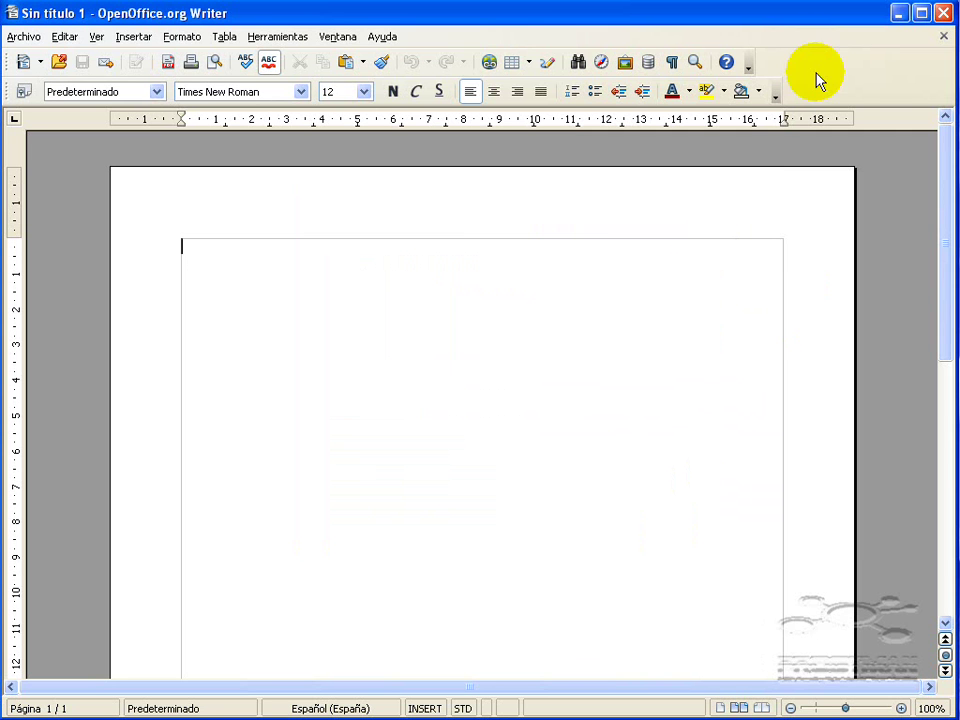
pyautogui.click(940, 13)
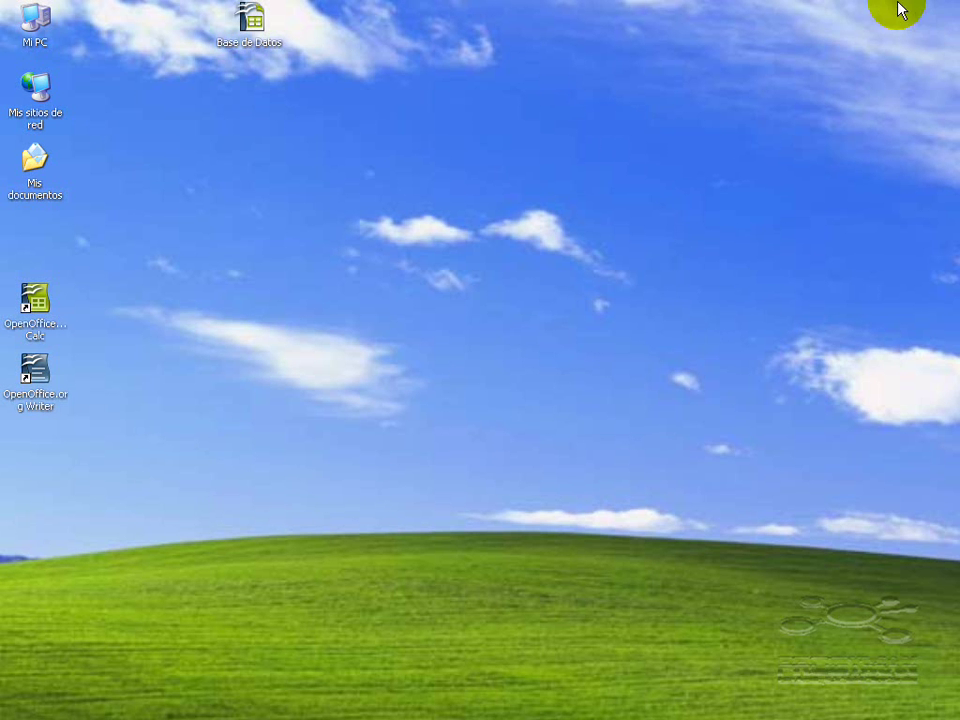